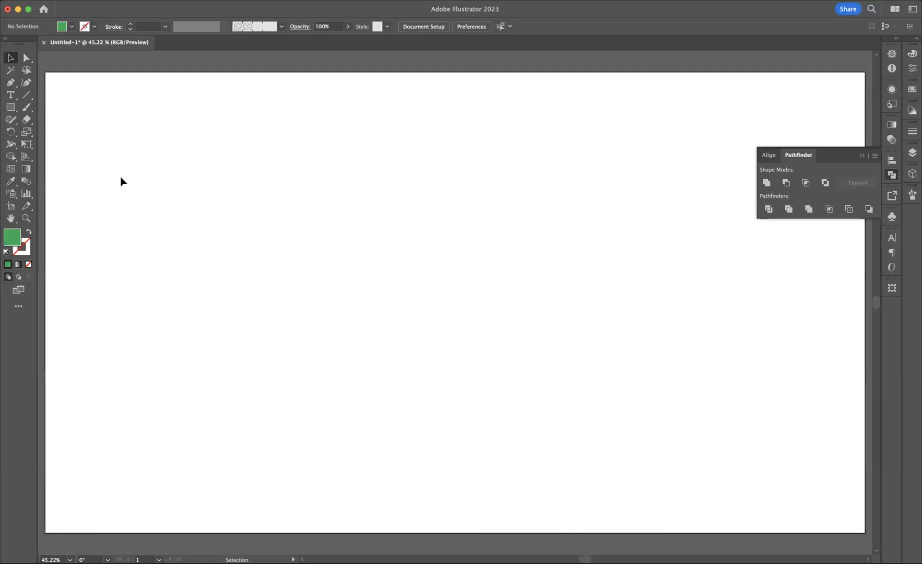
# Zoom in and draw a square of about 120 px near the artboard centre
pyautogui.click(26, 218)
pyautogui.click(397, 237)
pyautogui.scroll(-3, 444, 319)
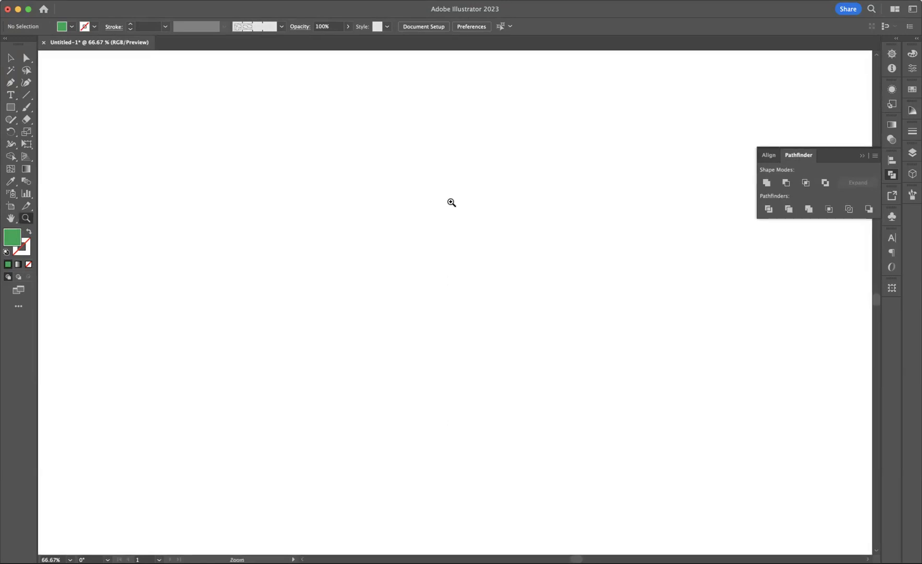
pyautogui.click(11, 108)
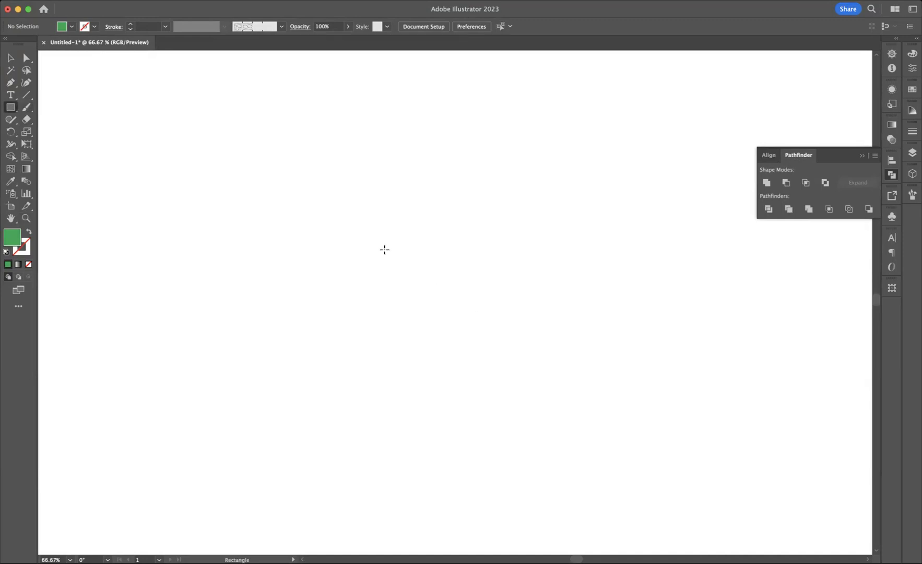
pyautogui.moveTo(348, 227); pyautogui.dragTo(414, 301)
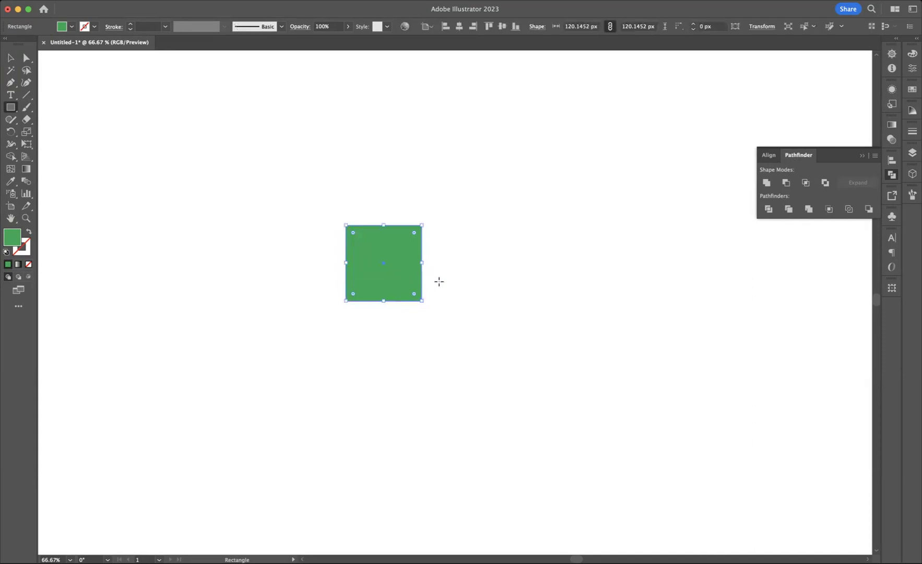
# Fill the square with light green #4bdd8d
pyautogui.click(72, 26)
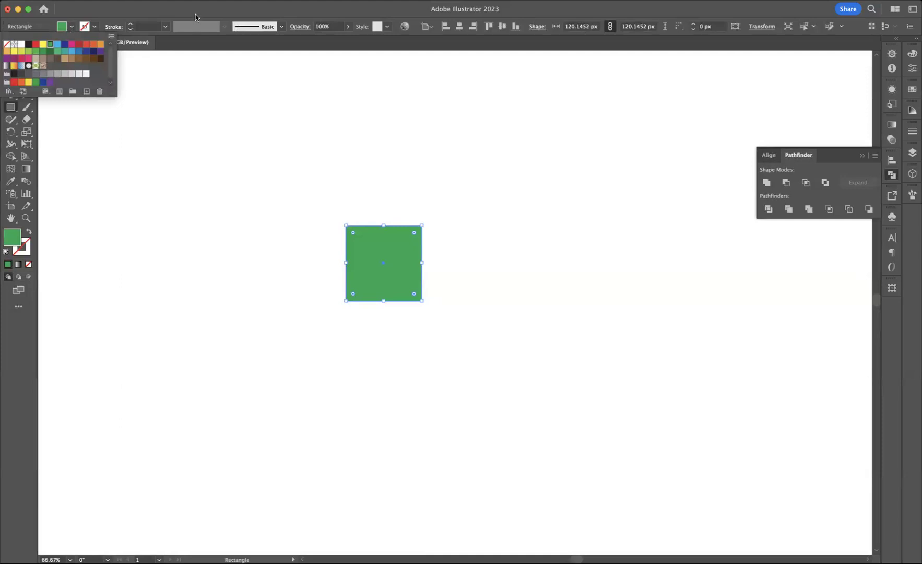
pyautogui.doubleClick(16, 244)
pyautogui.moveTo(677, 192); pyautogui.dragTo(659, 161)
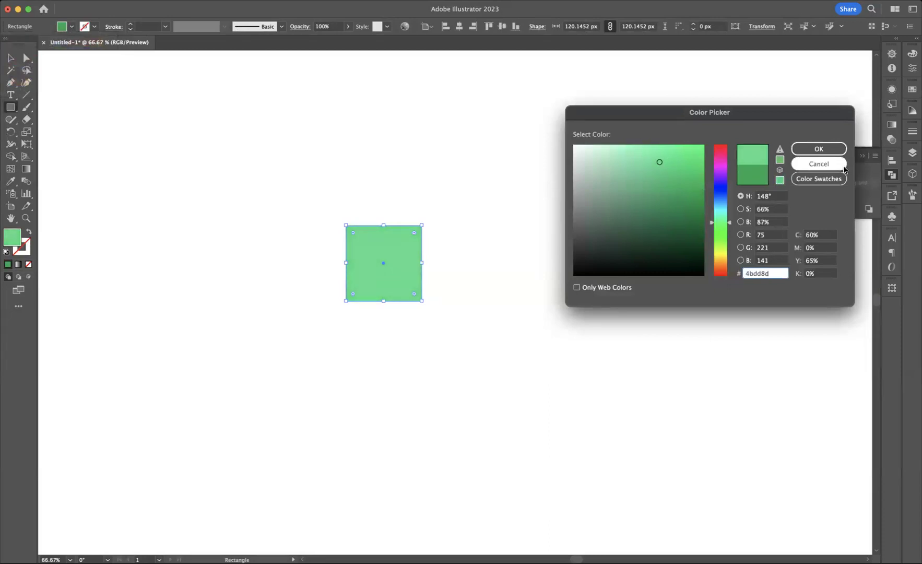
pyautogui.click(827, 153)
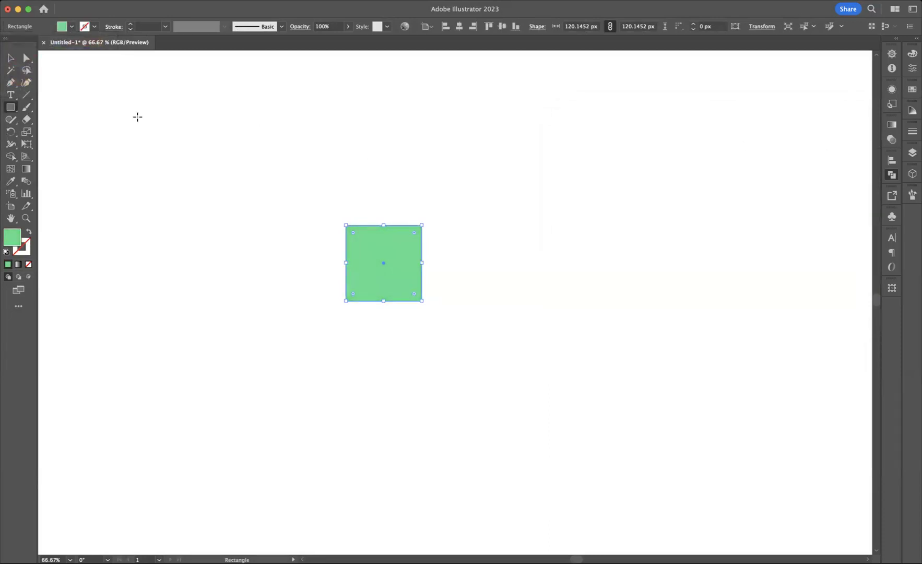
pyautogui.click(27, 73)
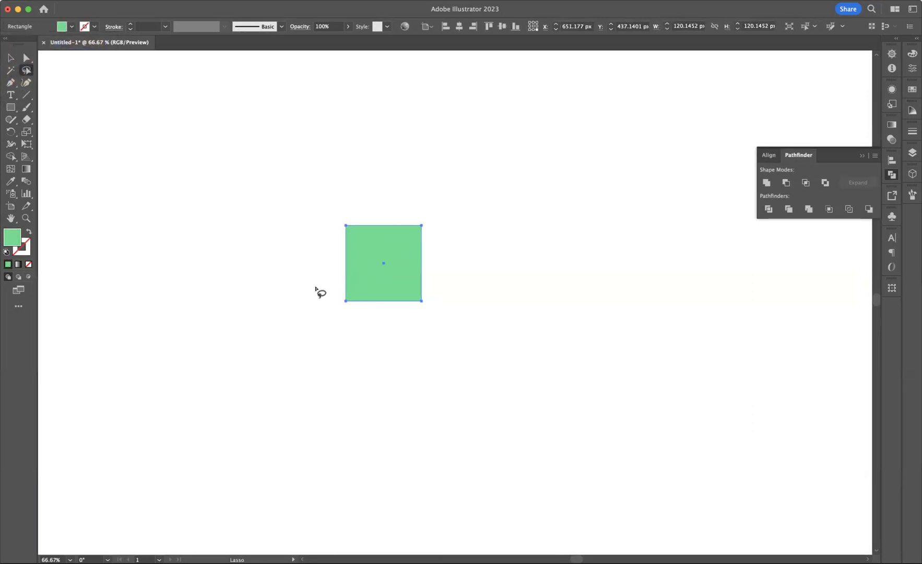
# Fully round the square's top-right and bottom-left corners to make a pointed leaf
pyautogui.moveTo(416, 204)
pyautogui.mouseDown()
pyautogui.moveTo(322, 312)
pyautogui.moveTo(354, 317)
pyautogui.moveTo(401, 279)
pyautogui.moveTo(420, 204)
pyautogui.mouseUp()
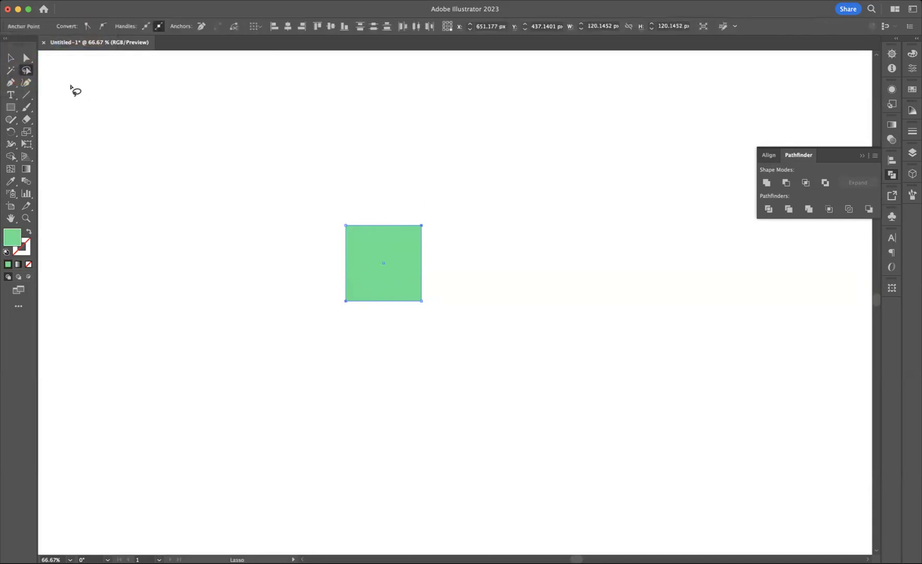
pyautogui.click(26, 57)
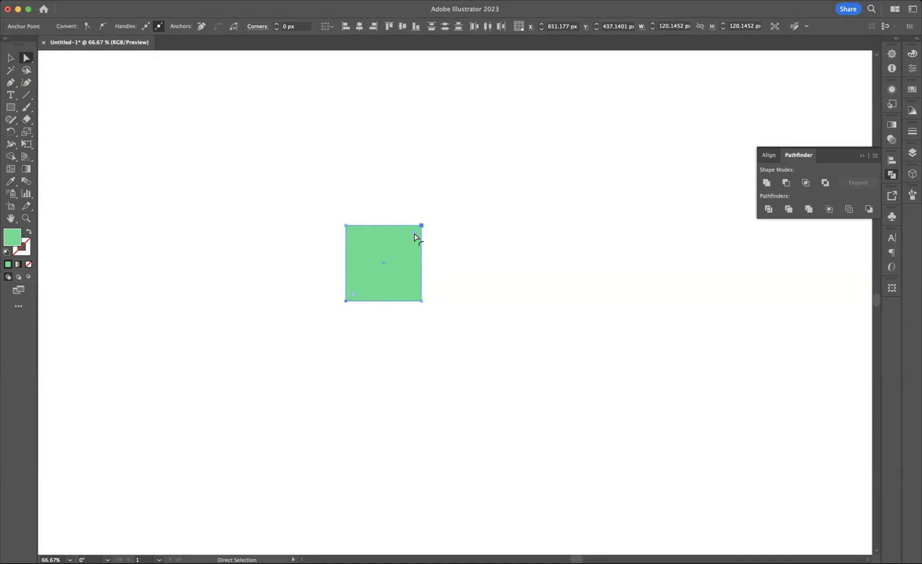
pyautogui.moveTo(416, 233); pyautogui.dragTo(339, 313)
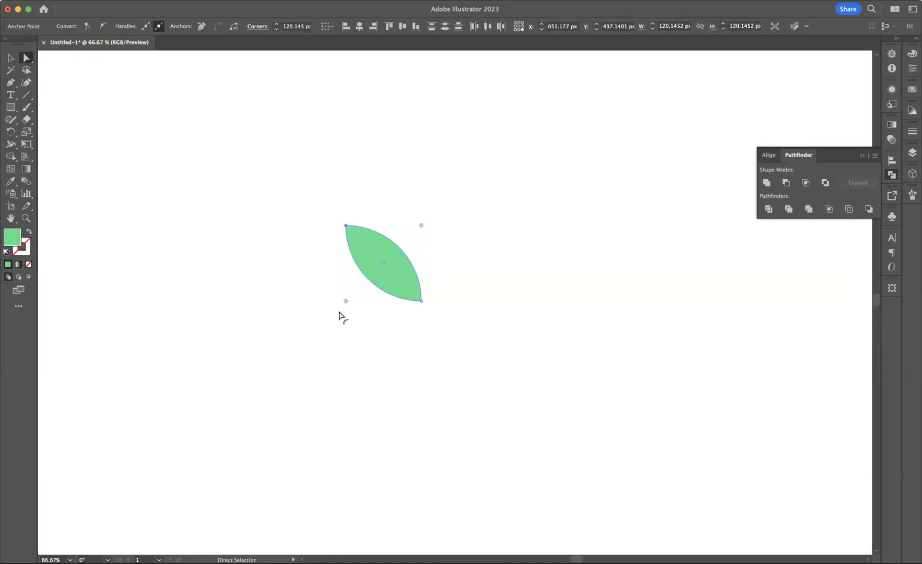
pyautogui.click(11, 58)
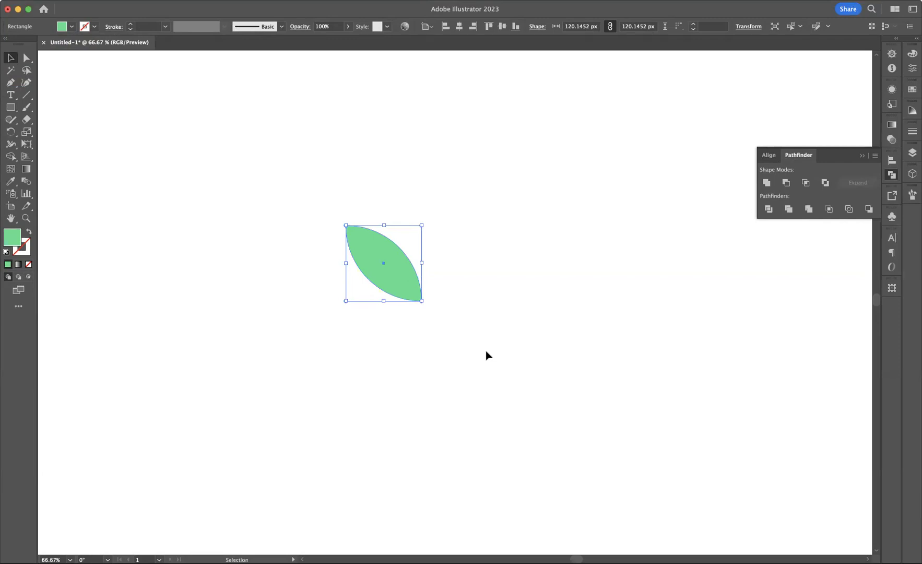
# Make a horizontally flipped copy of the leaf mirrored about its right edge
pyautogui.press('super')
pyautogui.click(913, 72)
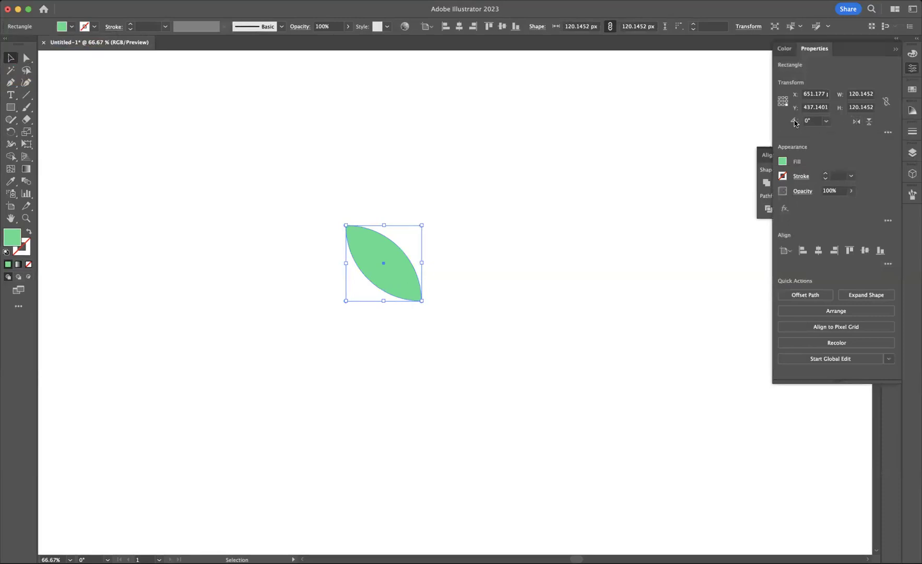
pyautogui.click(787, 101)
pyautogui.click(857, 122)
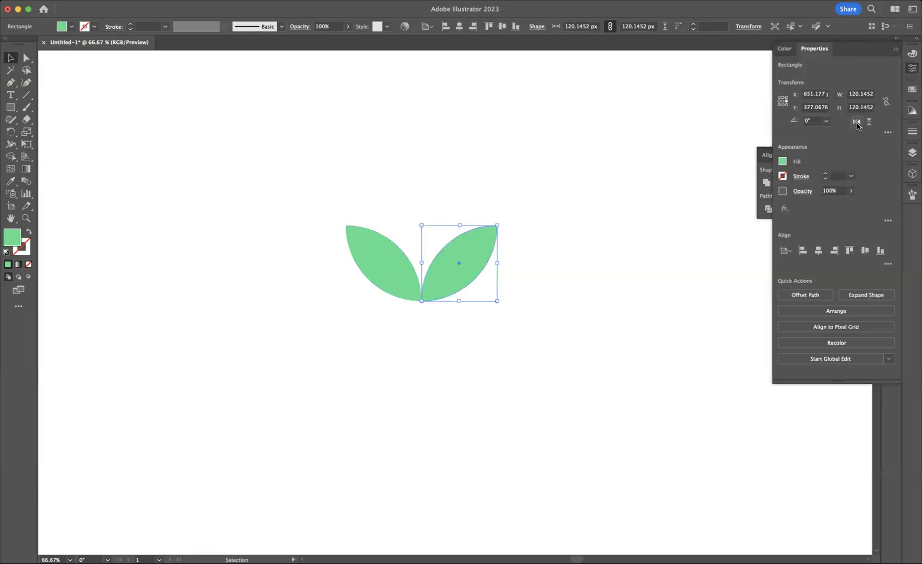
pyautogui.click(594, 201)
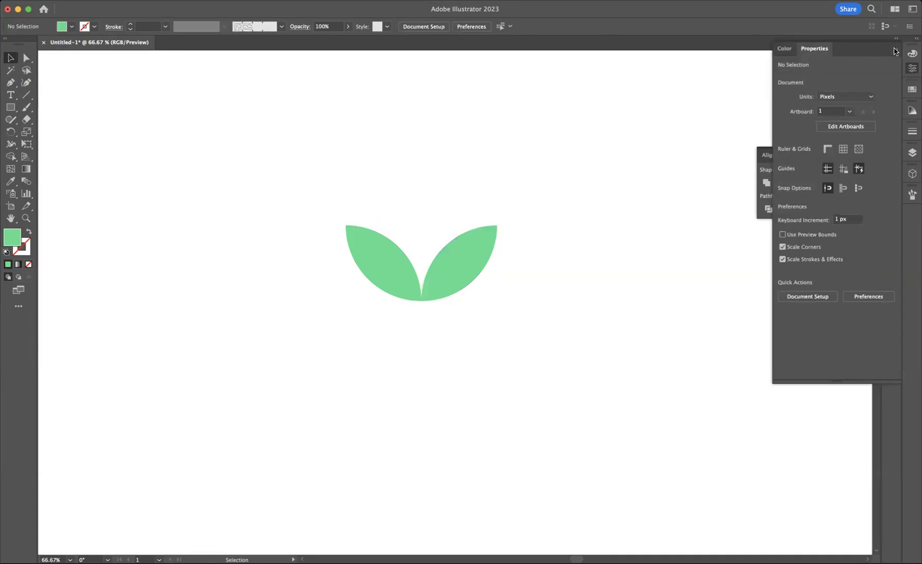
pyautogui.click(887, 27)
pyautogui.click(468, 242)
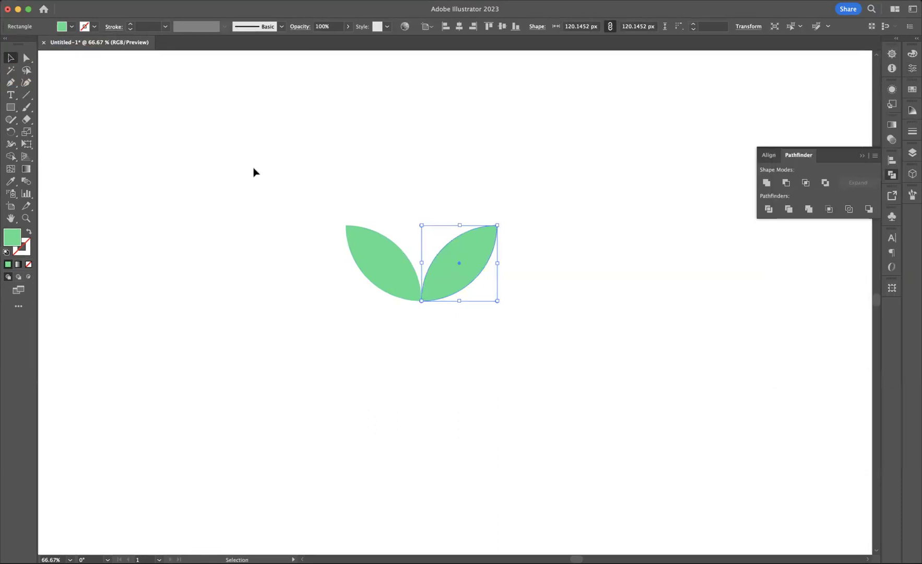
# Offset the right leaf's path outward by 10 px, then select both leaves and the offset
pyautogui.click(128, 0)
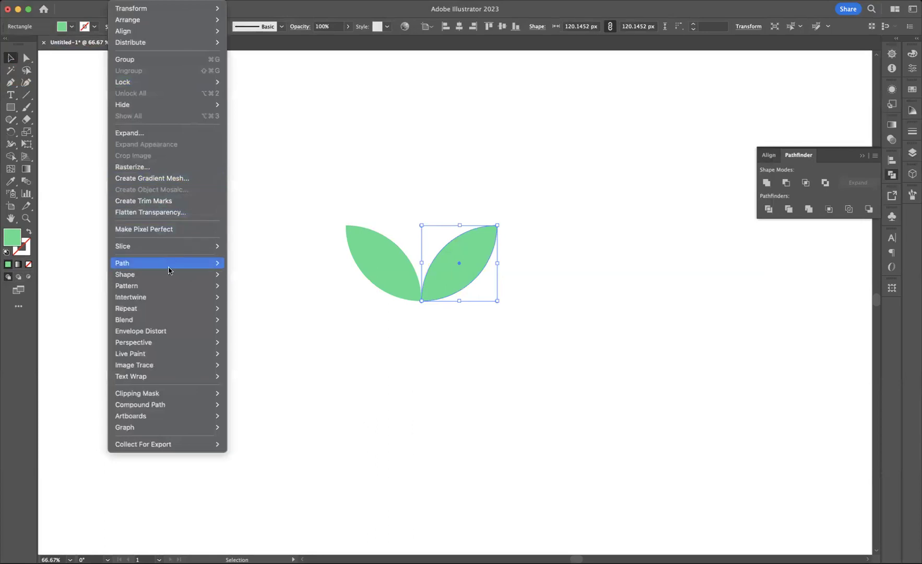
pyautogui.moveTo(162, 265)
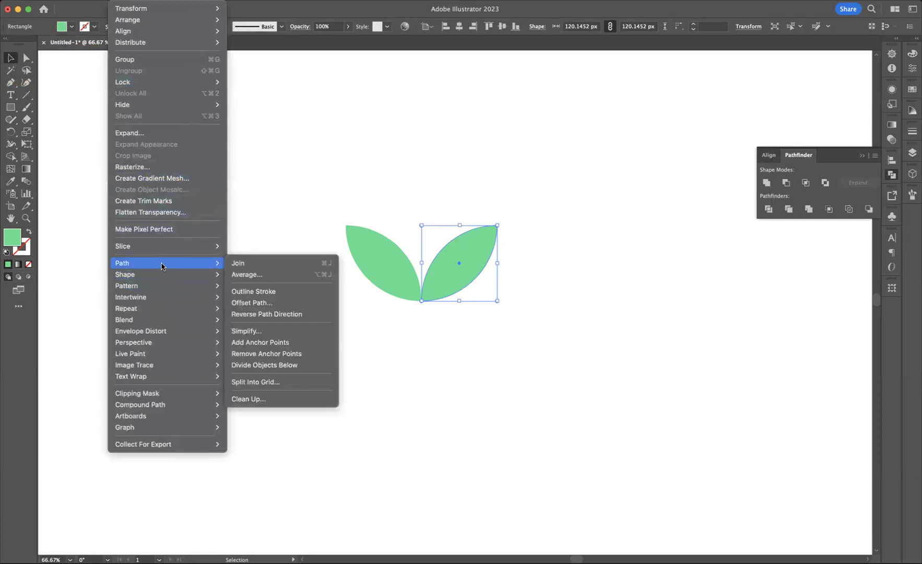
pyautogui.click(281, 302)
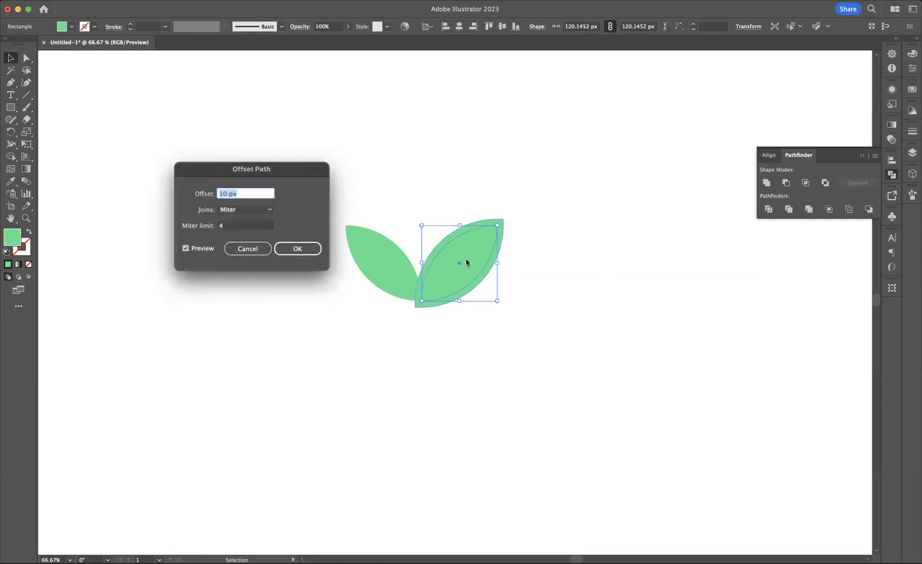
pyautogui.click(300, 249)
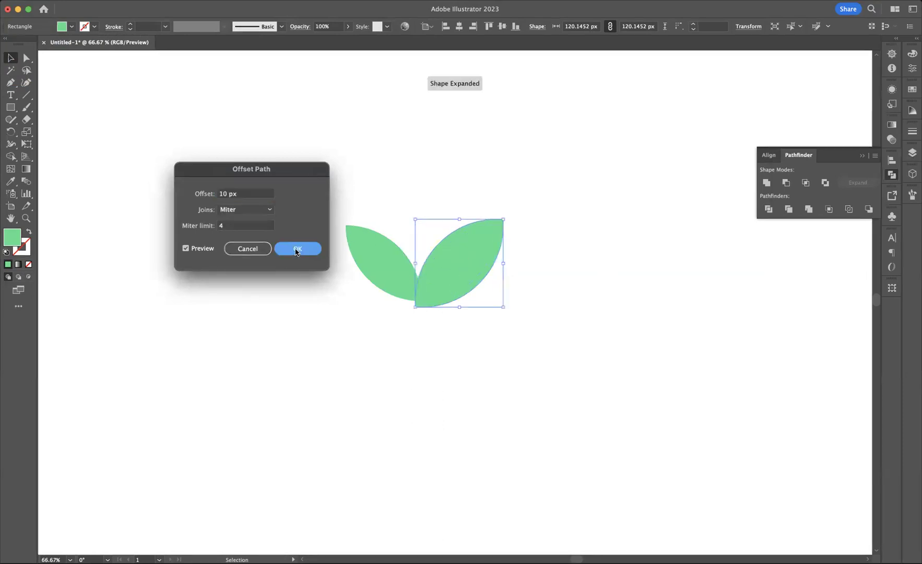
pyautogui.click(304, 206)
pyautogui.moveTo(302, 203); pyautogui.dragTo(580, 370)
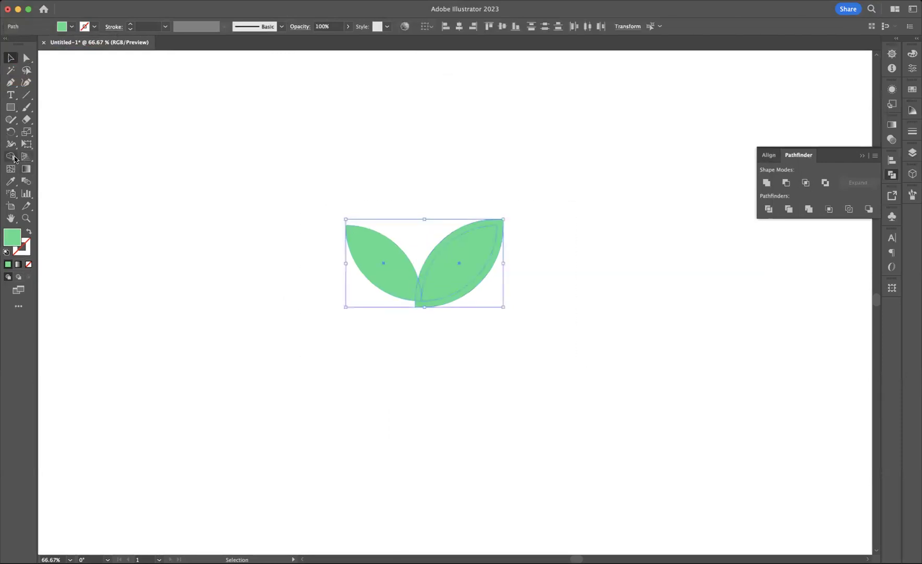
# Delete the offset band with Shape Builder, leaving a thin gap between the two leaves
pyautogui.click(11, 156)
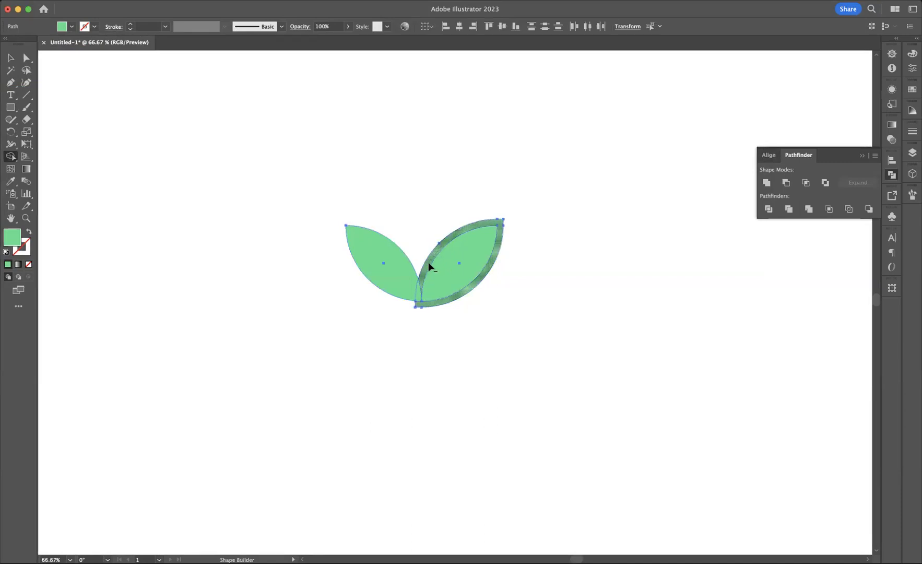
pyautogui.keyDown('alt'); pyautogui.click(418, 294); pyautogui.keyUp('alt')
pyautogui.click(10, 58)
pyautogui.click(300, 220)
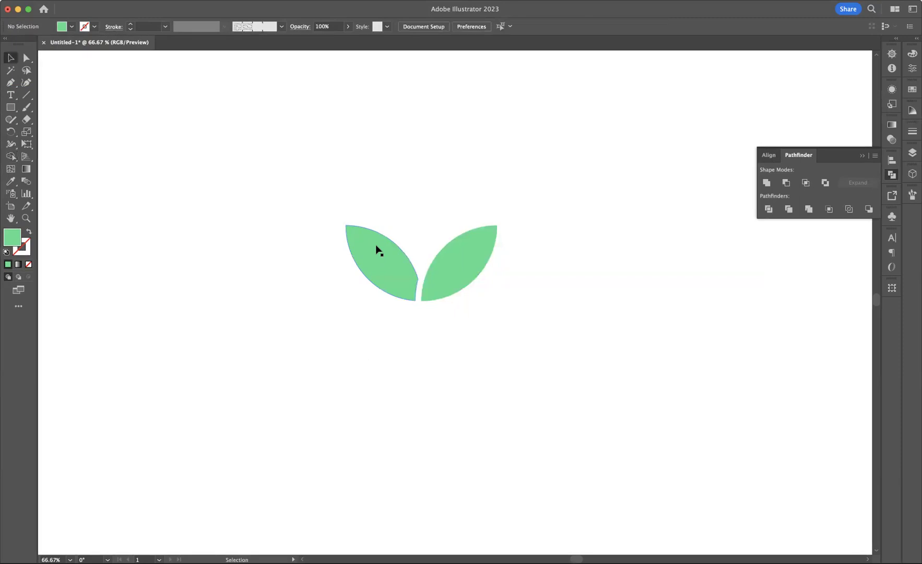
# Rotate both leaves 270° to stack vertically and bring up the Brushes panel
pyautogui.moveTo(307, 187); pyautogui.dragTo(547, 335)
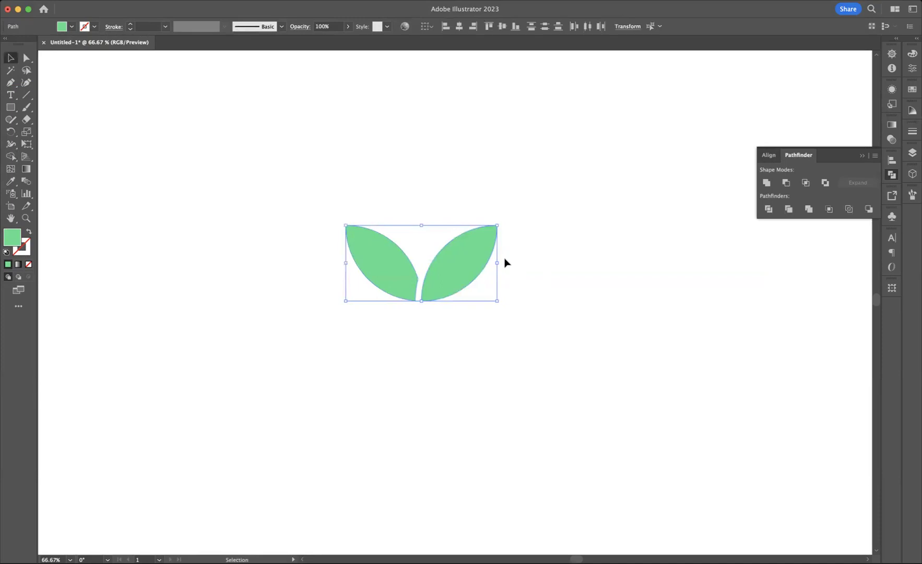
pyautogui.moveTo(501, 287); pyautogui.dragTo(443, 345)
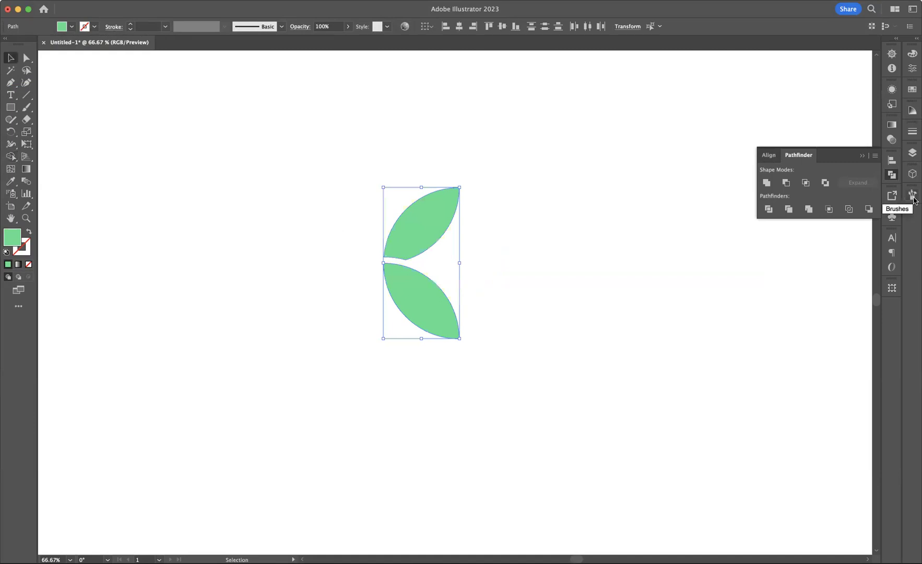
pyautogui.click(913, 195)
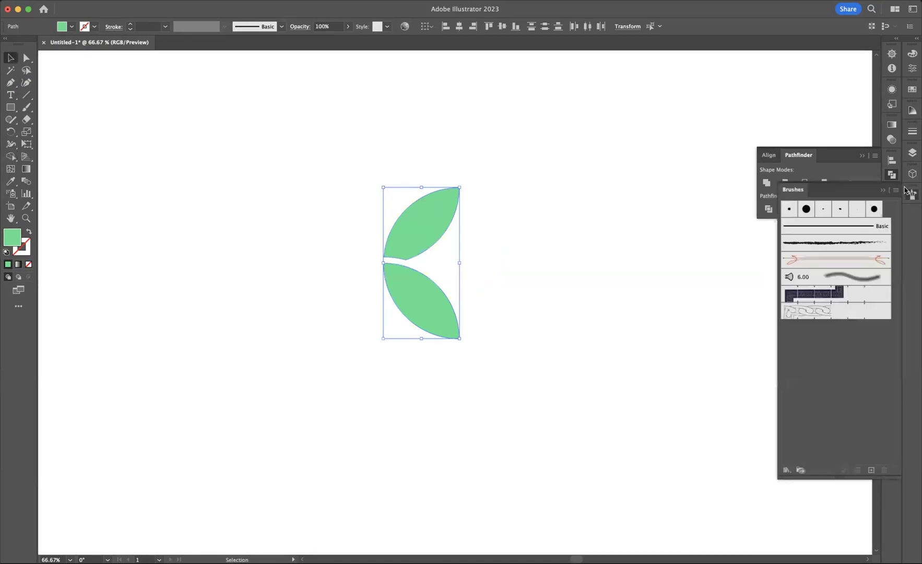
pyautogui.click(913, 196)
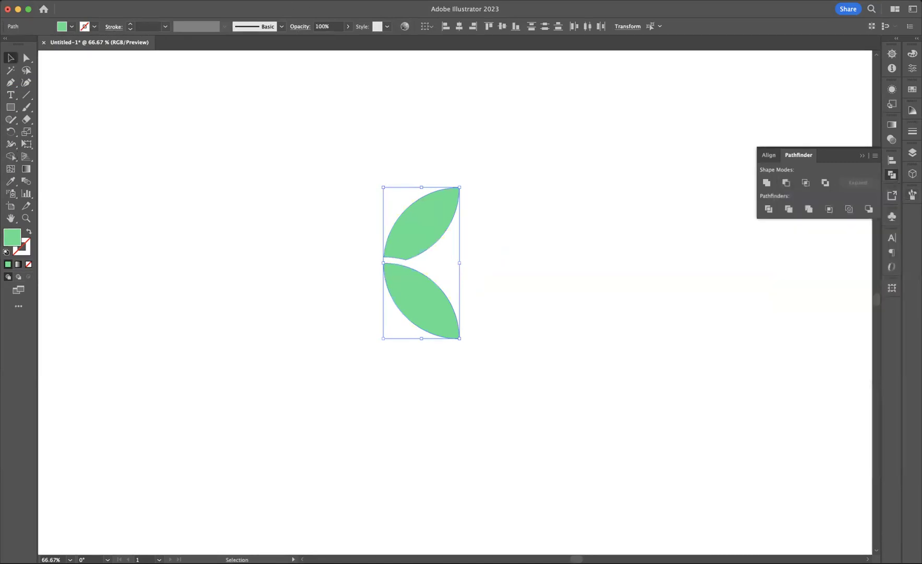
pyautogui.click(258, 0)
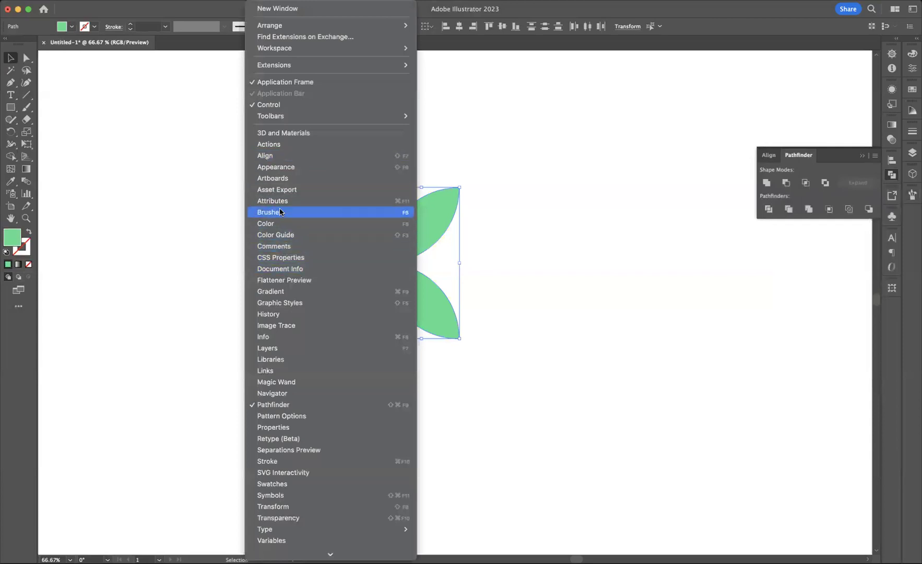
pyautogui.click(914, 198)
pyautogui.click(914, 198)
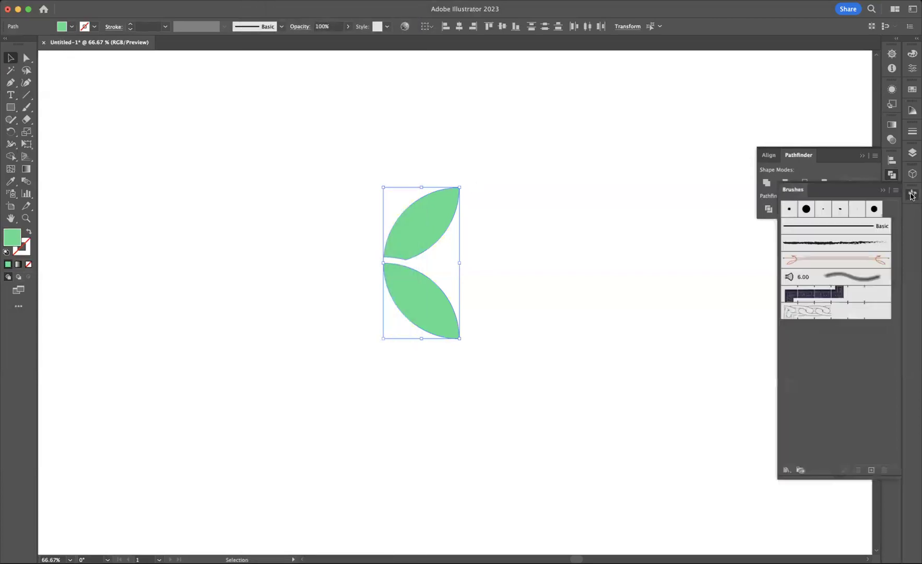
# Create a new pattern brush named 'Leaf Brush' from the leaf pair
pyautogui.click(871, 470)
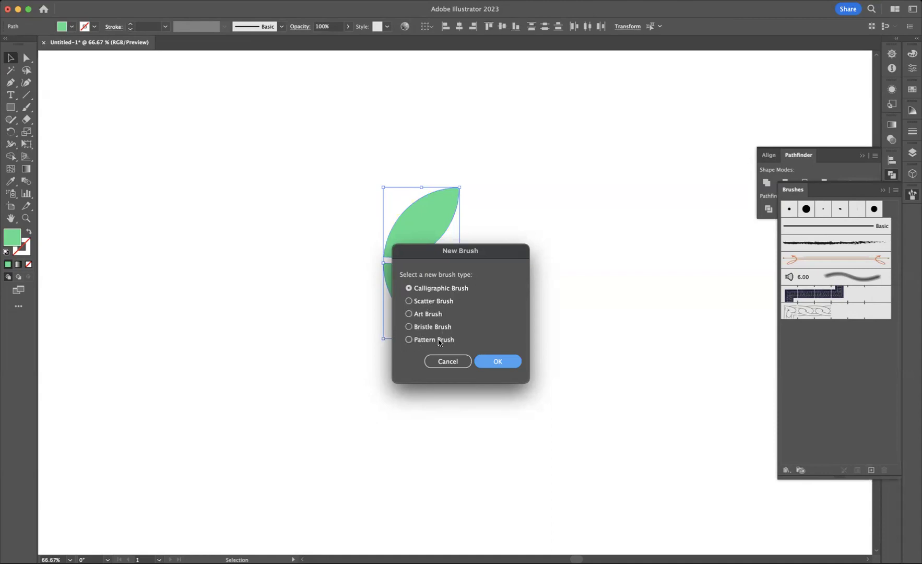
pyautogui.click(409, 341)
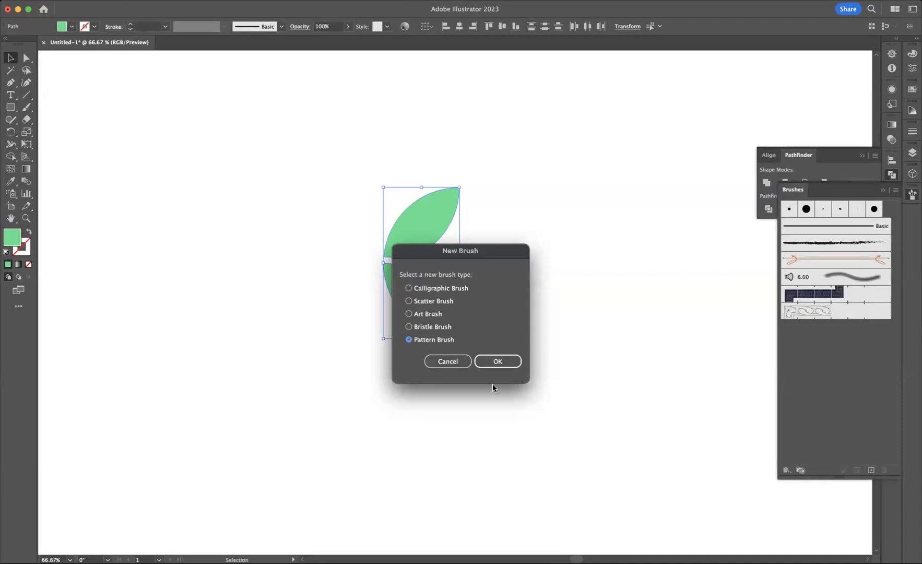
pyautogui.click(506, 364)
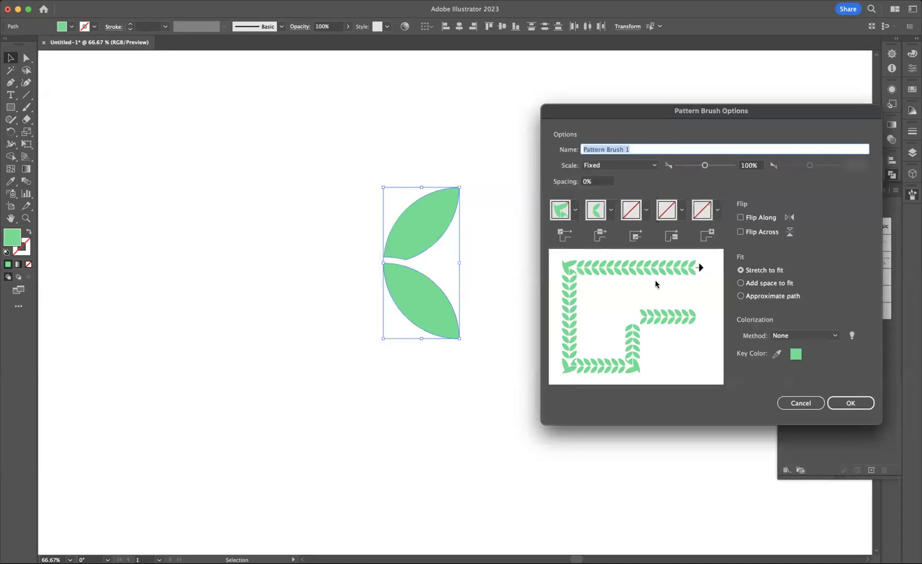
pyautogui.press('BackSpace')
pyautogui.write('Leaf Brush')
pyautogui.click(850, 404)
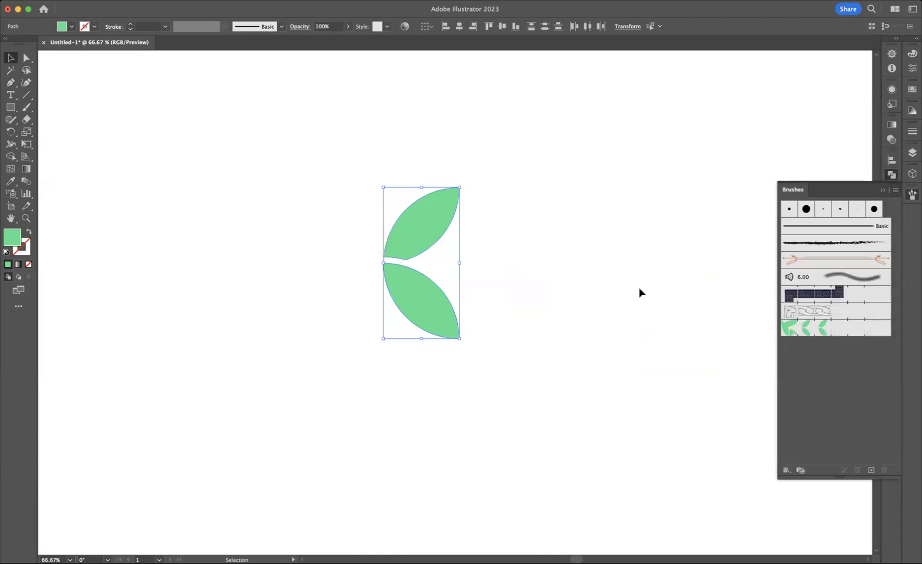
# Delete the leaf artwork, reframe the blank artboard at 33.33% zoom, and select the Ellipse tool
pyautogui.press('Delete')
pyautogui.press('super+minus')
pyautogui.press('space')
pyautogui.moveTo(536, 402); pyautogui.dragTo(425, 400)
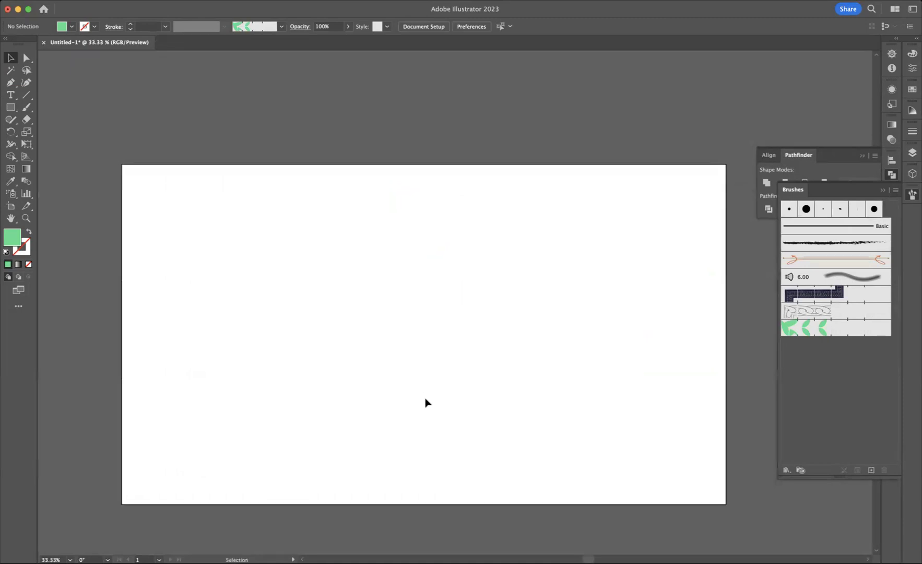
pyautogui.press('super+equal')
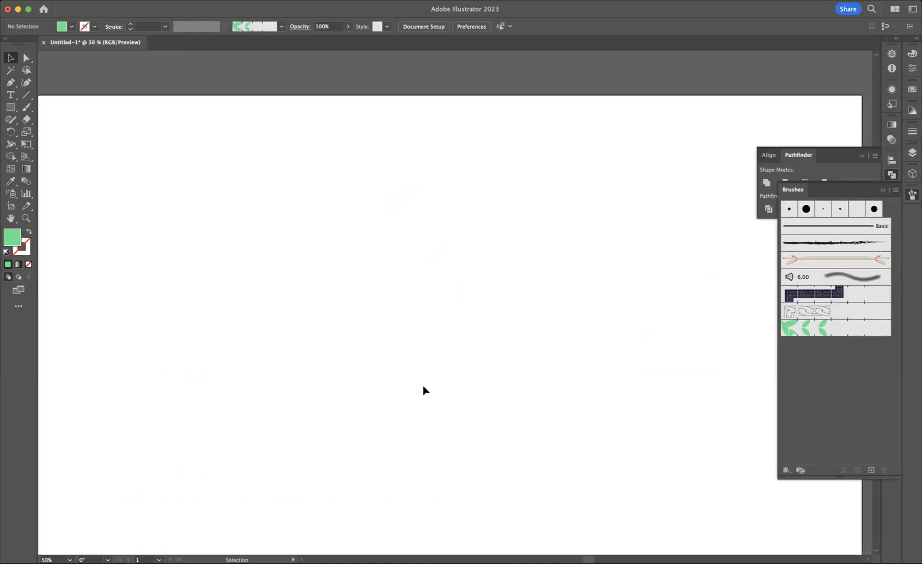
pyautogui.press('space')
pyautogui.moveTo(424, 389); pyautogui.dragTo(428, 294)
pyautogui.press('super+minus')
pyautogui.moveTo(10, 108); pyautogui.dragTo(47, 134)
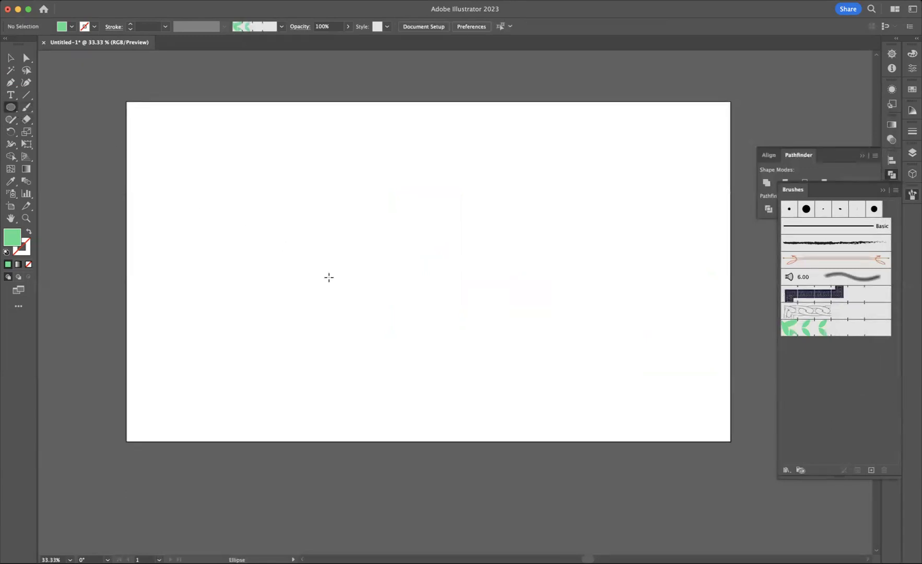
# Draw a 693 px circle with no fill, stroke it with Leaf Brush, and centre it on the artboard
pyautogui.moveTo(329, 165); pyautogui.dragTo(546, 374)
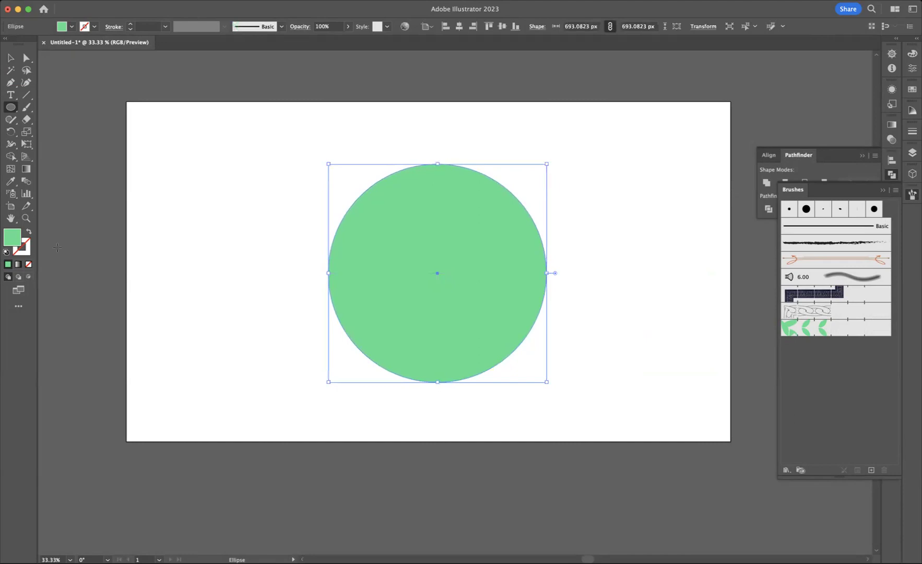
pyautogui.click(28, 232)
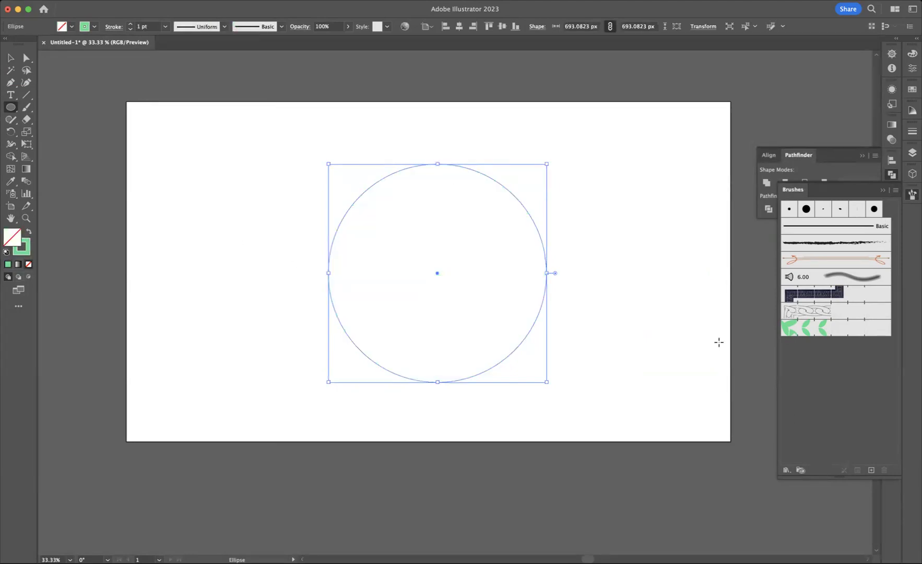
pyautogui.click(855, 332)
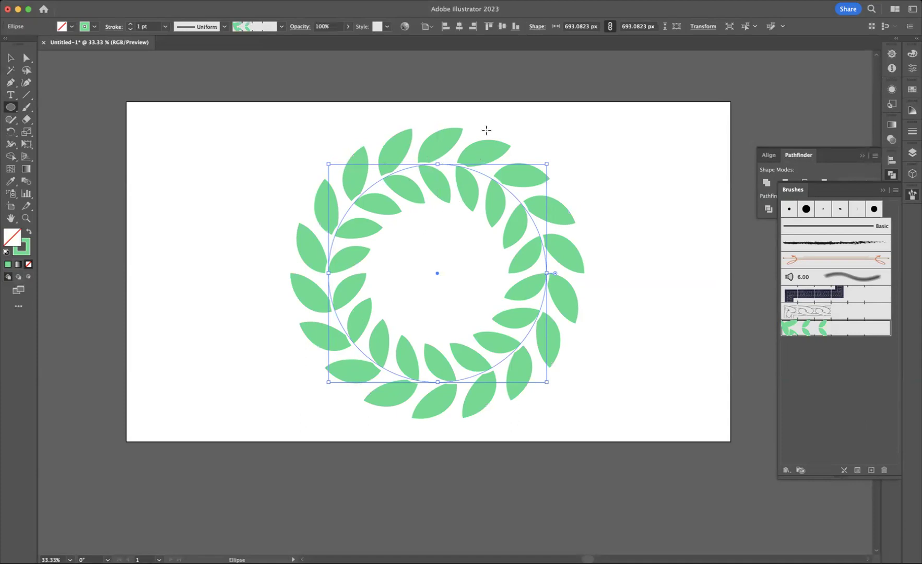
pyautogui.click(462, 27)
pyautogui.click(504, 27)
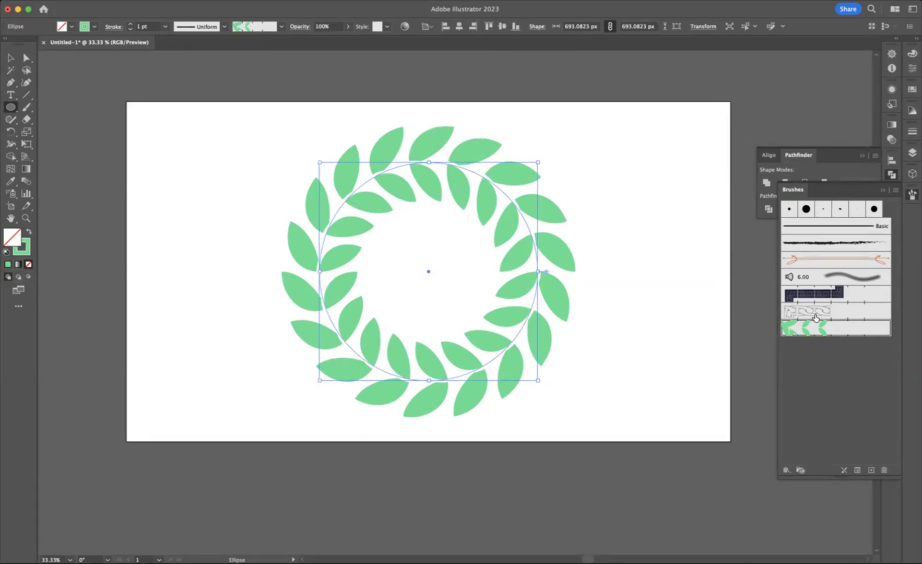
# Set the Leaf Brush scale to 80% and apply it to the existing wreath stroke
pyautogui.doubleClick(854, 331)
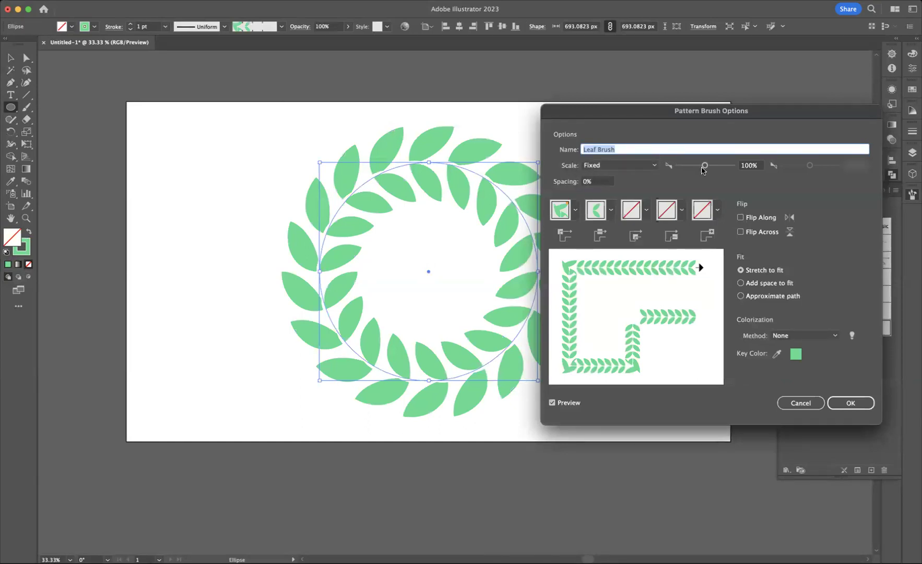
pyautogui.moveTo(705, 165)
pyautogui.mouseDown()
pyautogui.moveTo(685, 168)
pyautogui.moveTo(711, 170)
pyautogui.moveTo(699, 168)
pyautogui.mouseUp()
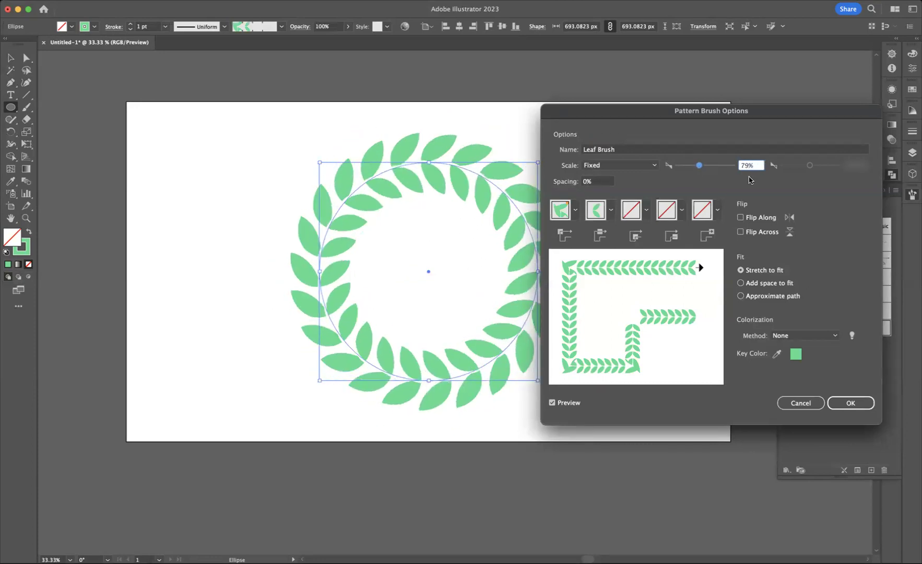
pyautogui.write('80')
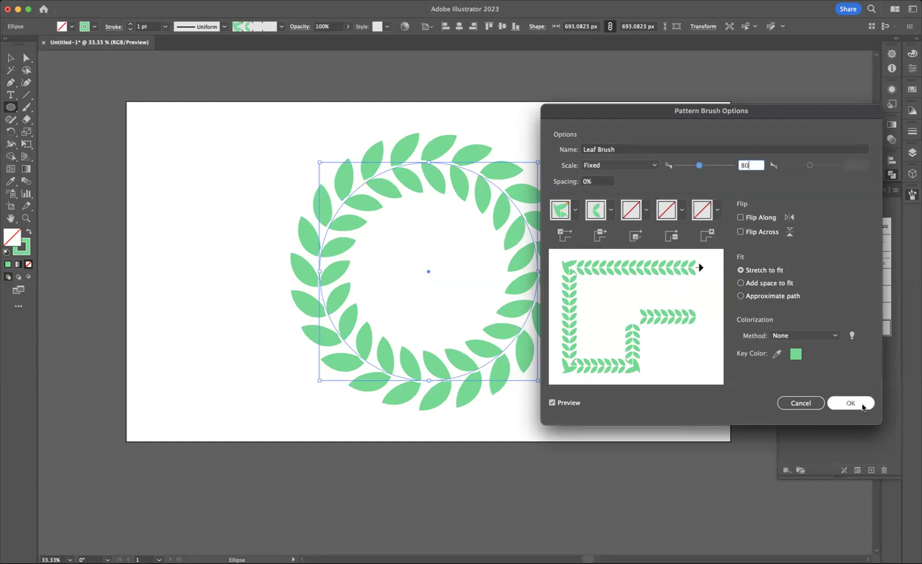
pyautogui.click(860, 404)
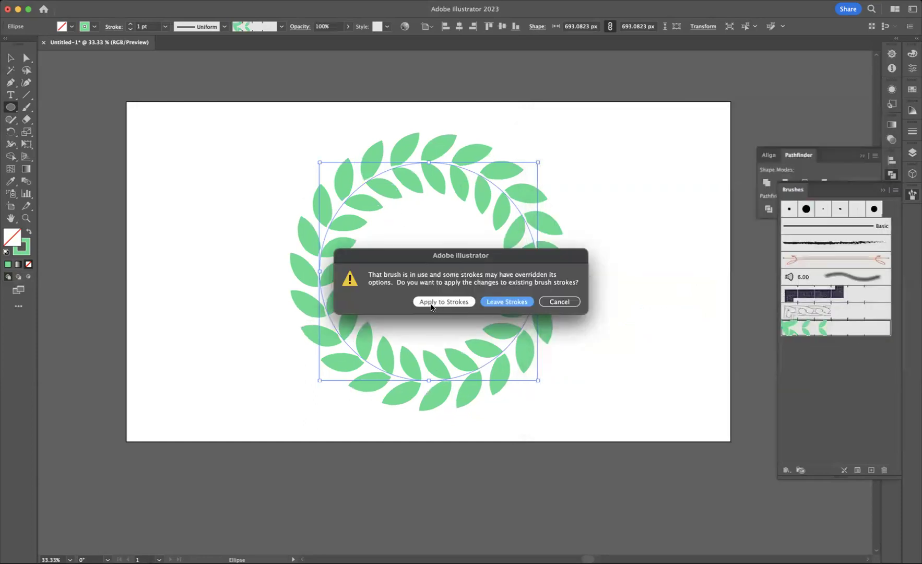
pyautogui.click(451, 304)
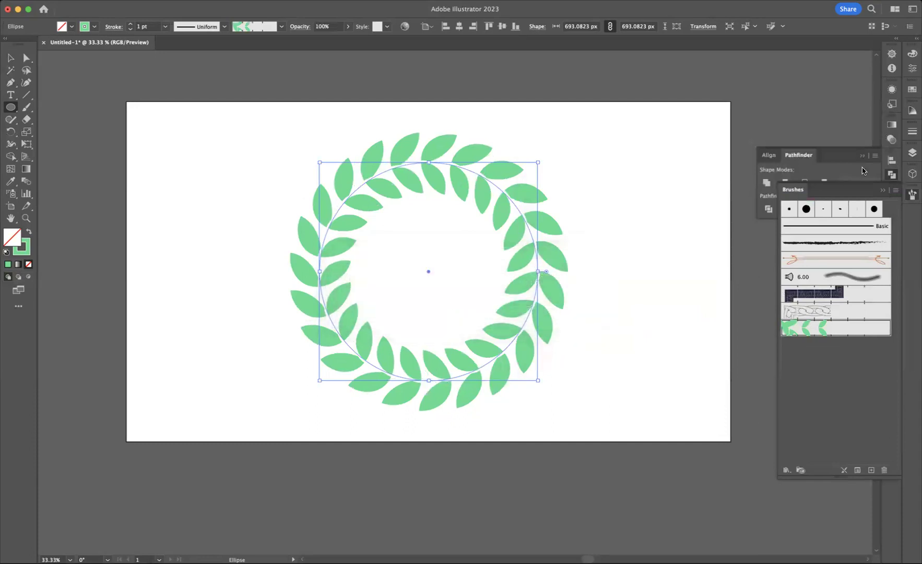
# Collapse the Brushes and Pathfinder panels, deselect the wreath, and fit the whole artboard in the window
pyautogui.click(883, 190)
pyautogui.click(862, 156)
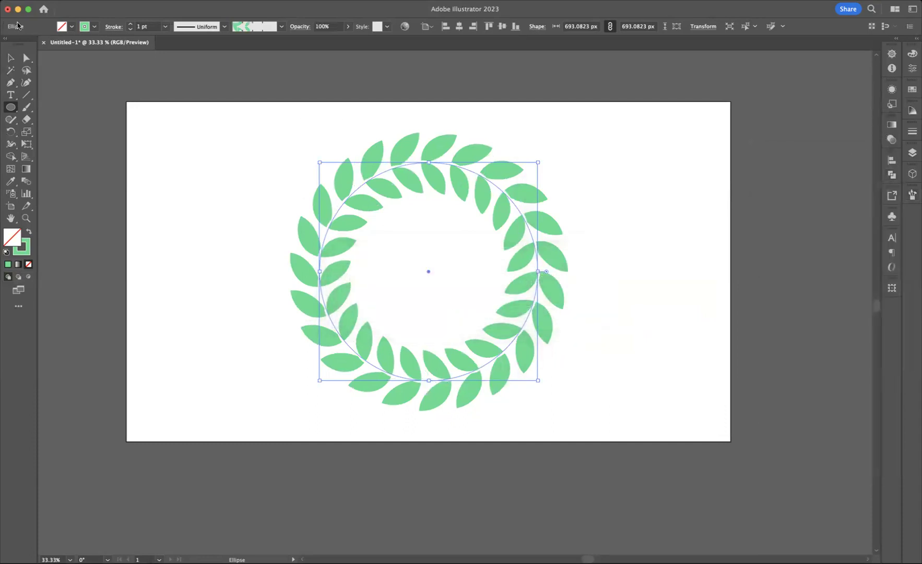
pyautogui.click(11, 57)
pyautogui.click(153, 156)
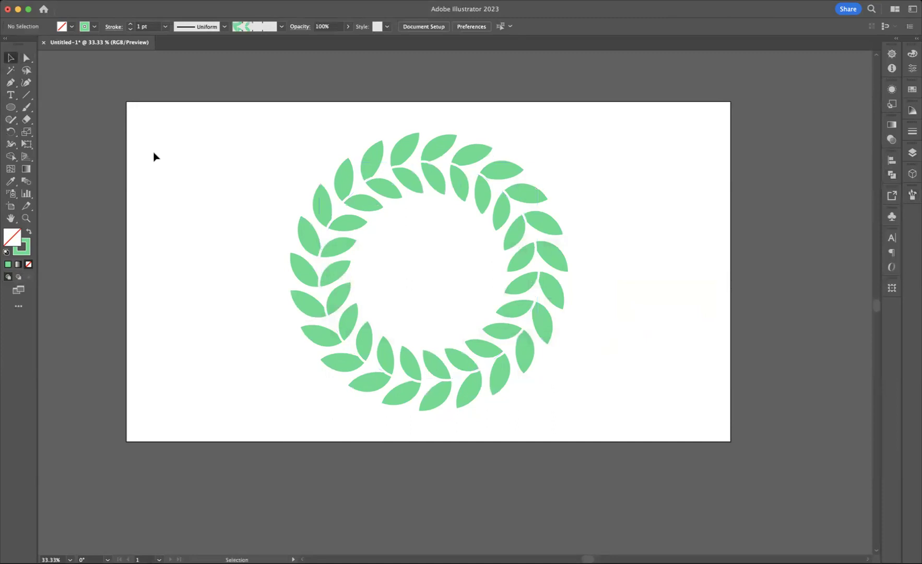
pyautogui.press('super+0')
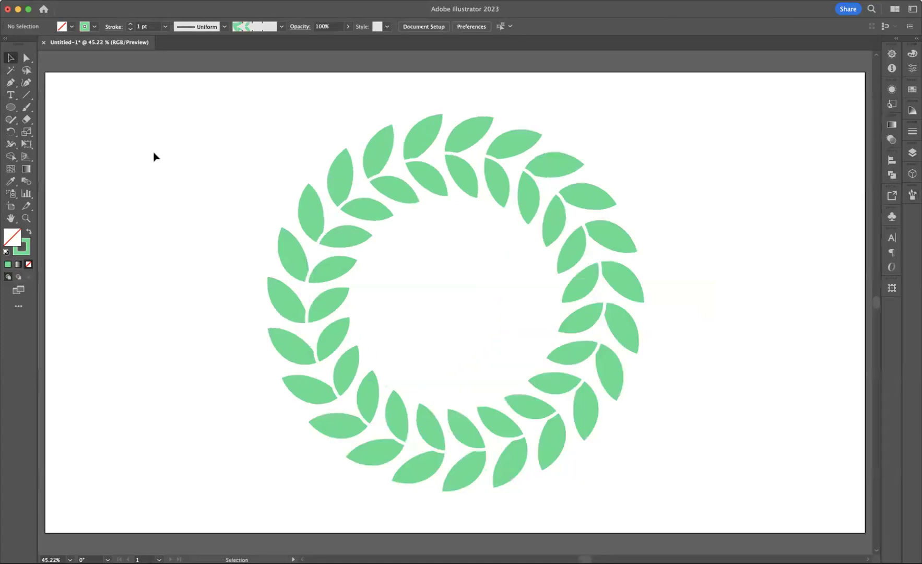